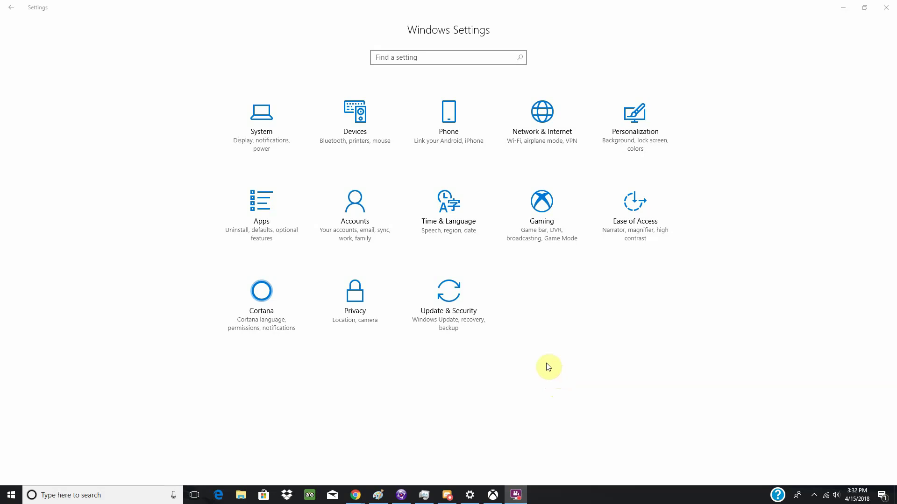
Check that Developer mode is selected in the Windows developer settings under Update & Security, and close Settings.
left_click(465, 310)
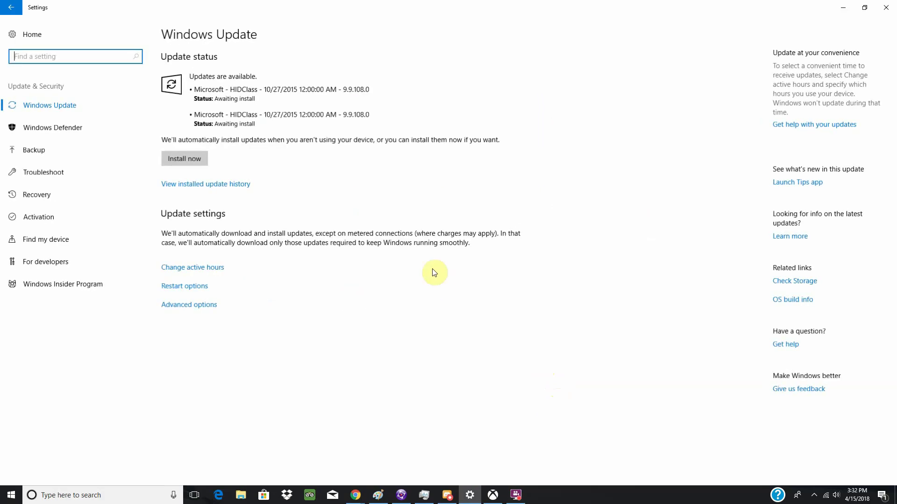
left_click(63, 262)
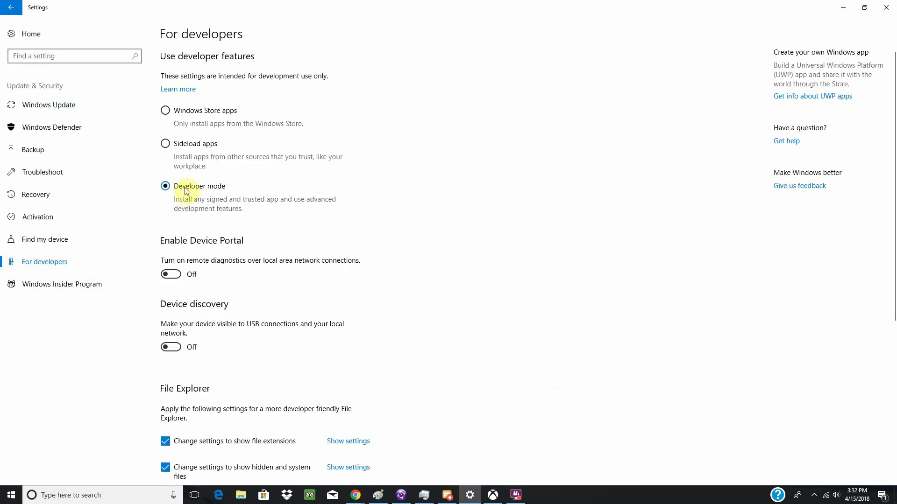
left_click(886, 7)
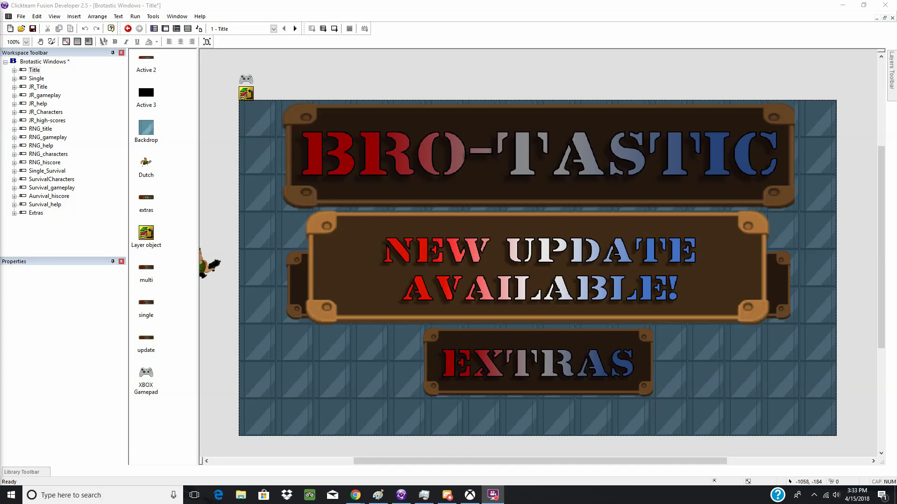
Switch to Chrome and review the Visual Studio setup section of Microsoft's UWP on Xbox development environment article.
key("alt+Tab")
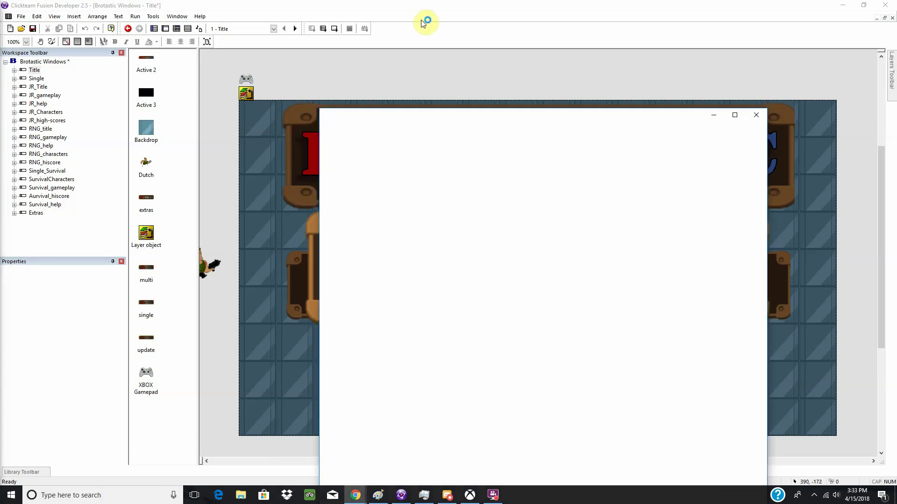
double_click(367, 5)
scroll(343, 227, "up", 4)
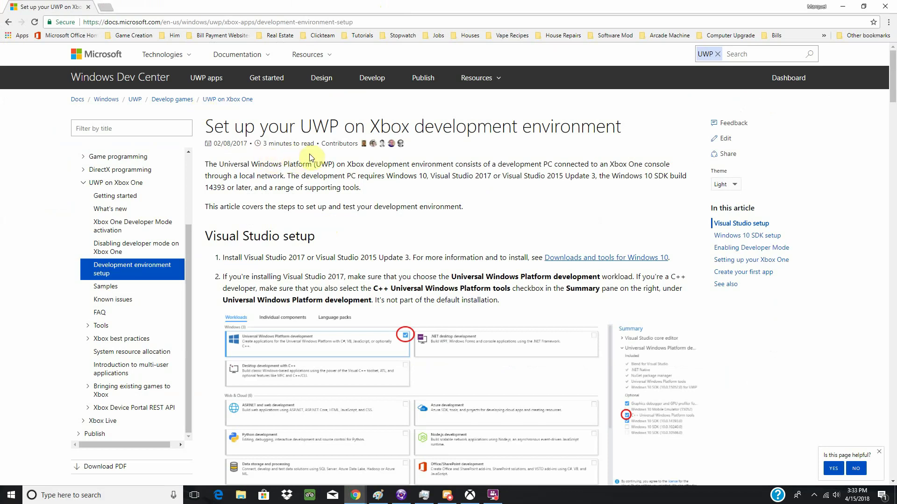
scroll(350, 178, "down", 12)
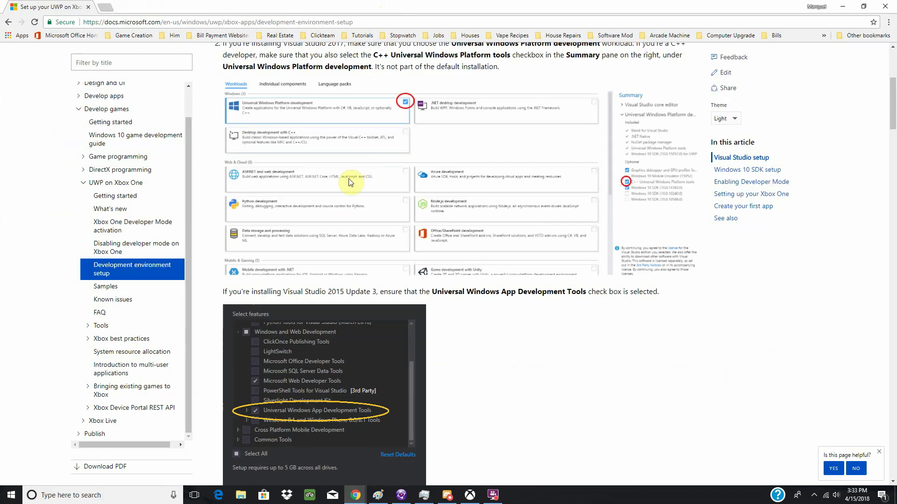
scroll(340, 185, "up", 12)
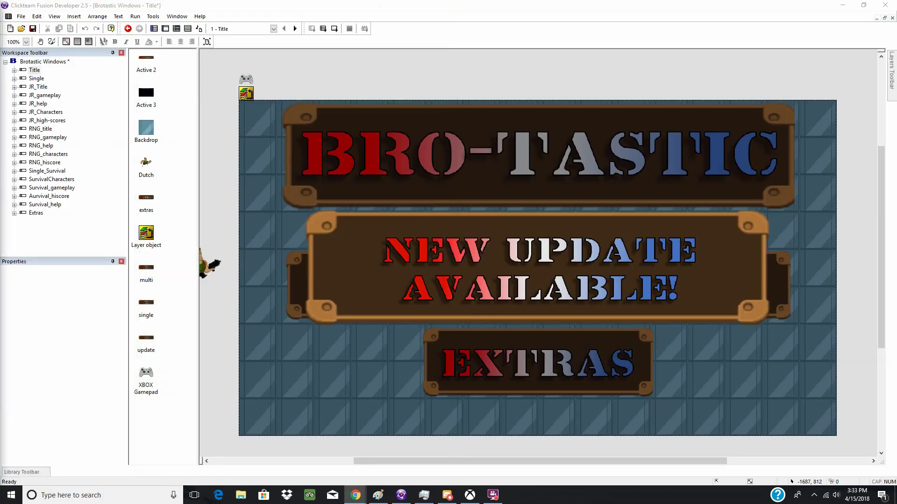
Switch to Paint, examine the Visual Studio Community 2017 workloads screenshot full-screen, and close it without saving.
key("alt+Tab")
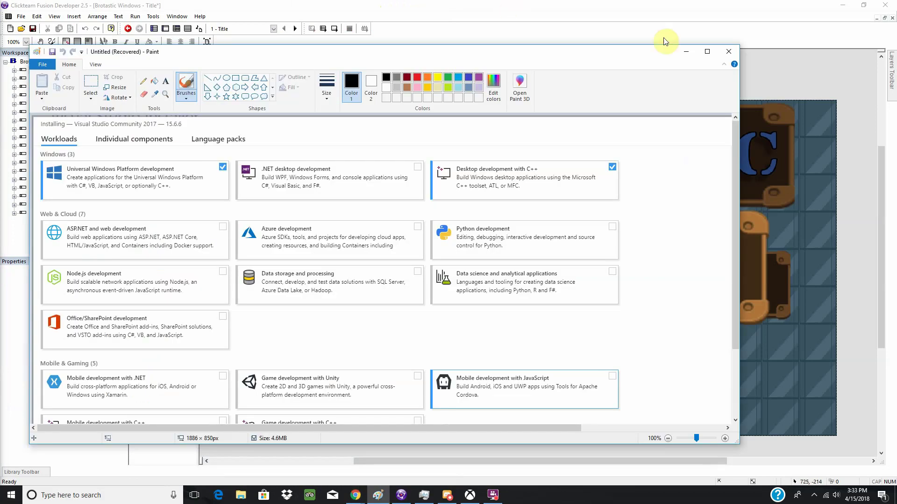
left_click(706, 52)
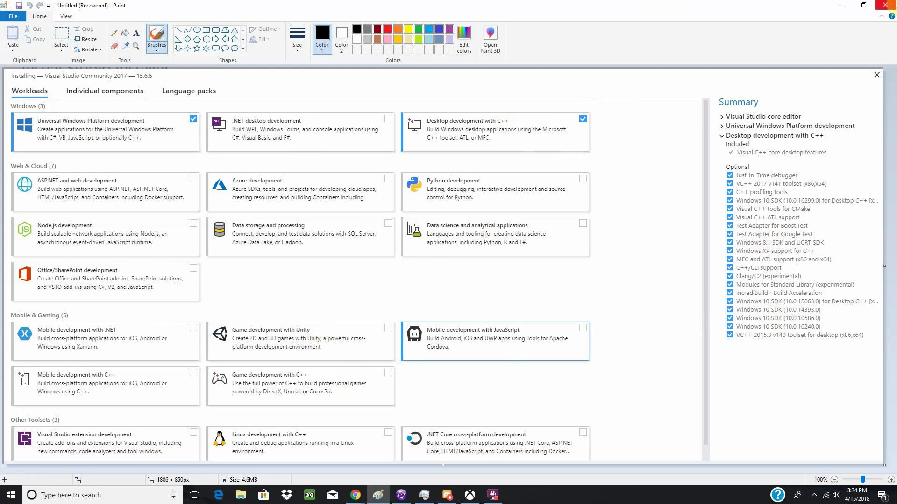
left_click(893, 4)
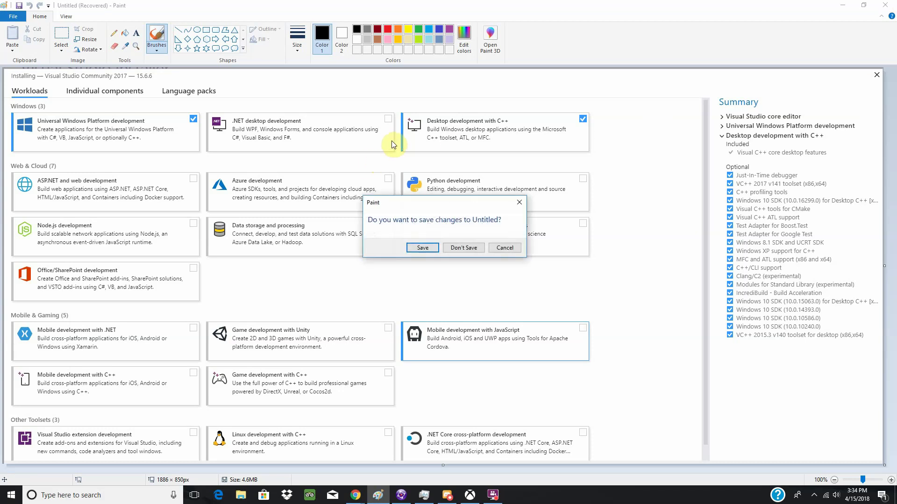
left_click(464, 248)
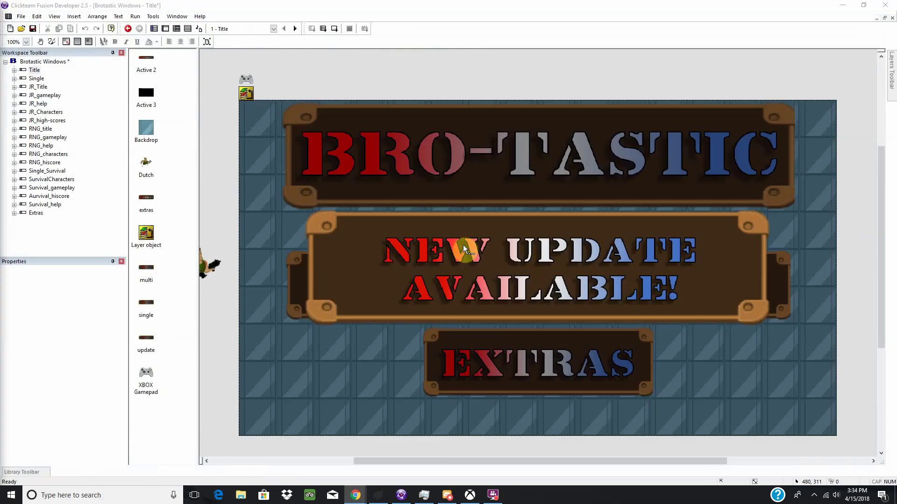
Set the build type of the Brotastic Windows application to UWP project in Clickteam Fusion.
left_click(47, 61)
left_click(7, 274)
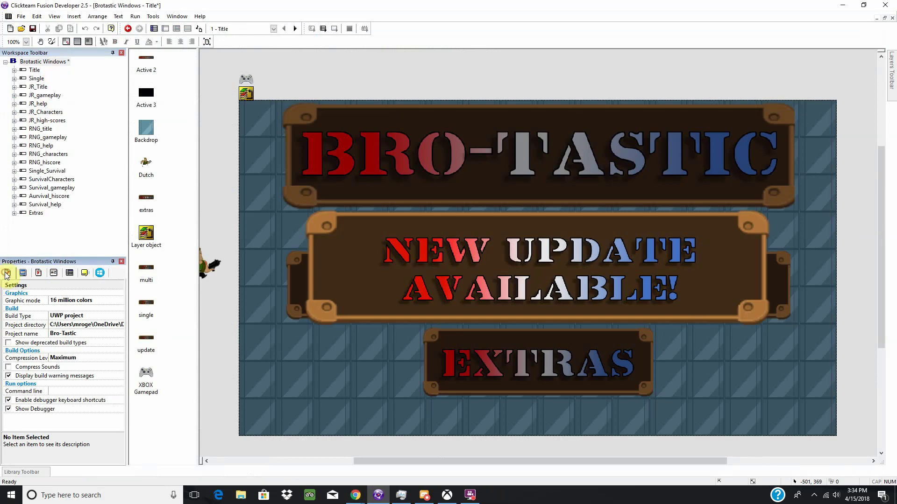
left_click(77, 316)
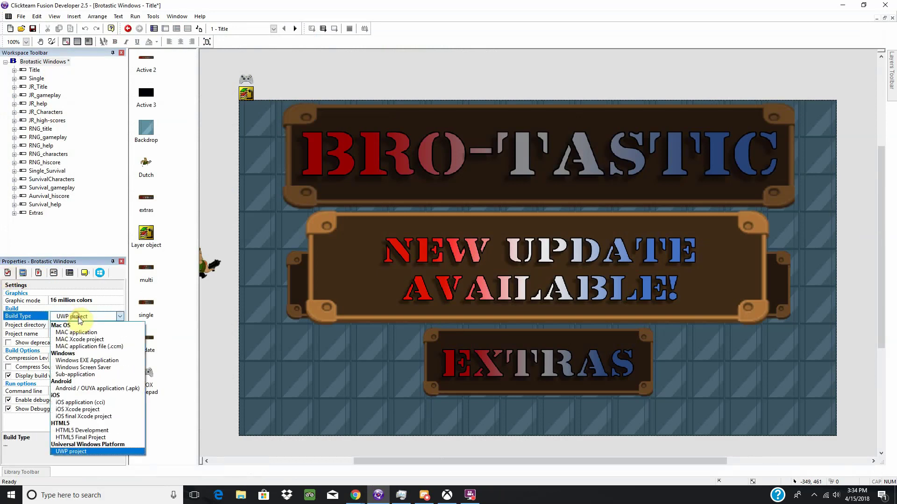
left_click(104, 452)
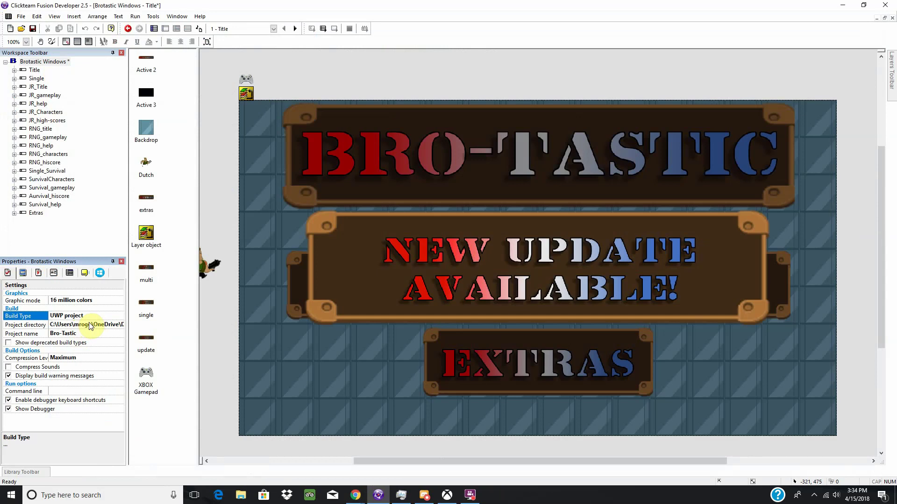
Build the application as a Universal Windows Platform project named Bro-Tastic, saved to the Desktop.
left_click(47, 61)
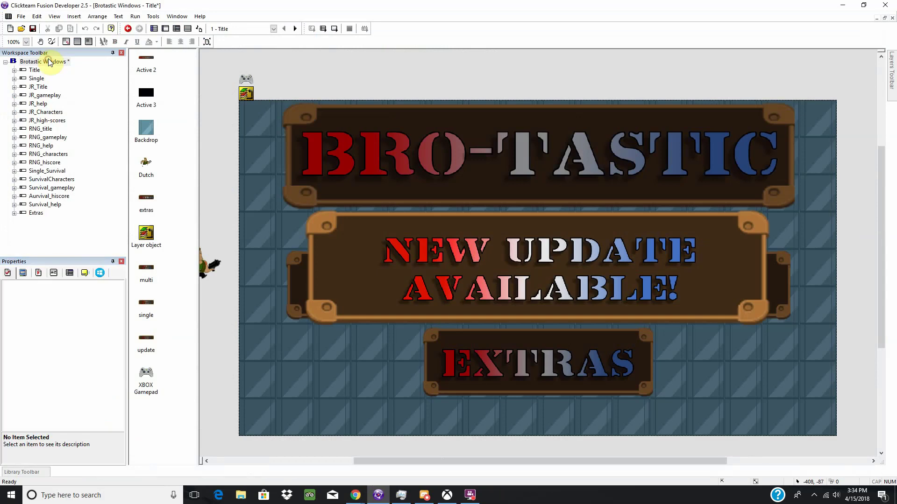
left_click(21, 17)
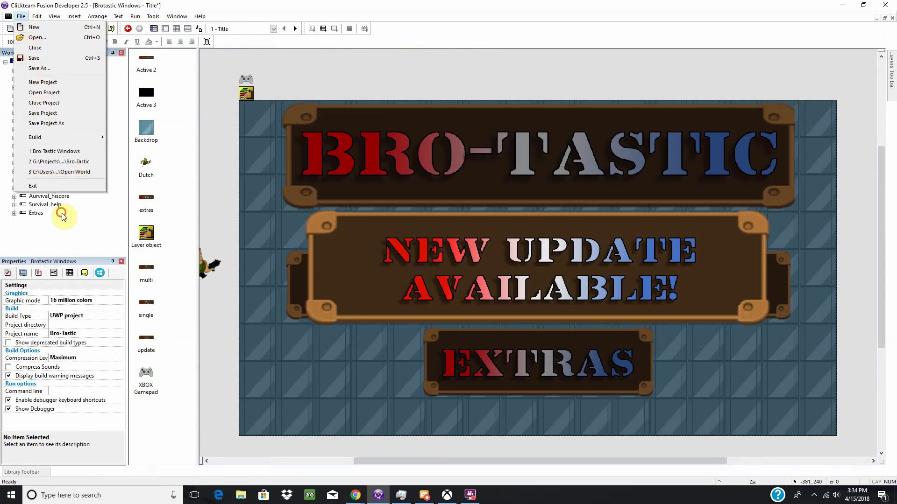
left_click(92, 250)
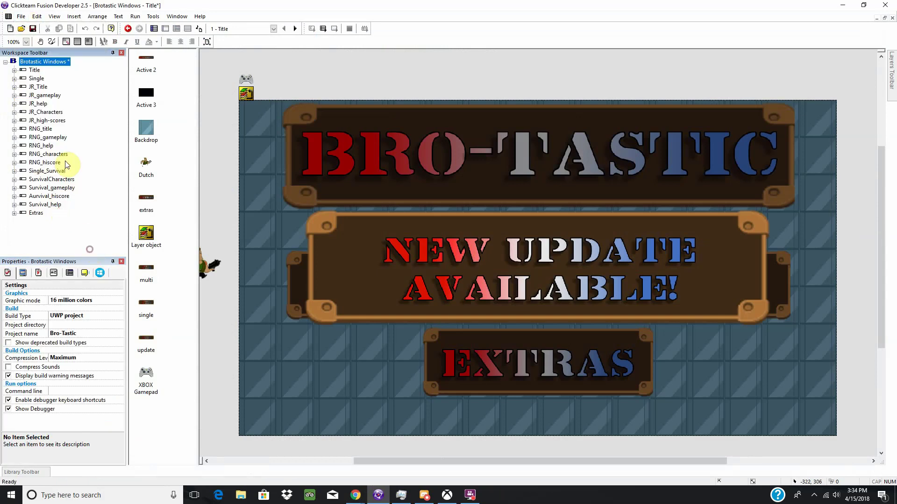
right_click(41, 62)
left_click(86, 149)
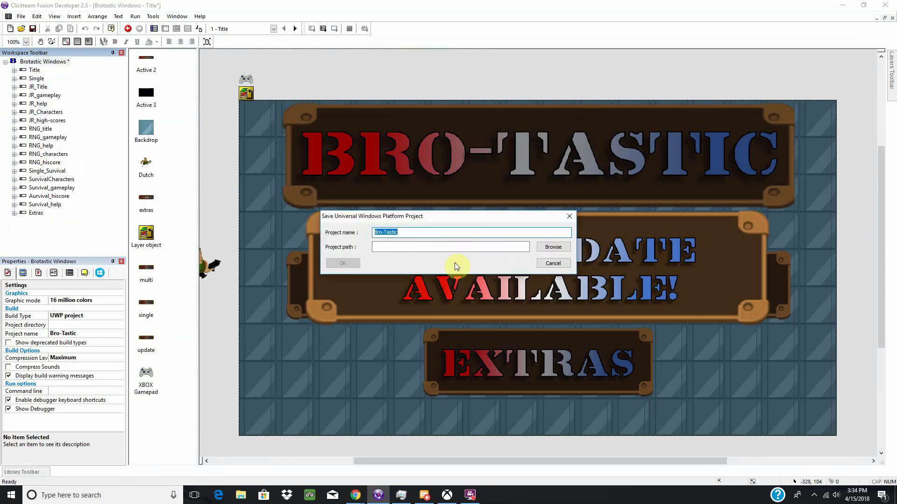
left_click(557, 250)
left_click(401, 199)
left_click(460, 319)
left_click(346, 266)
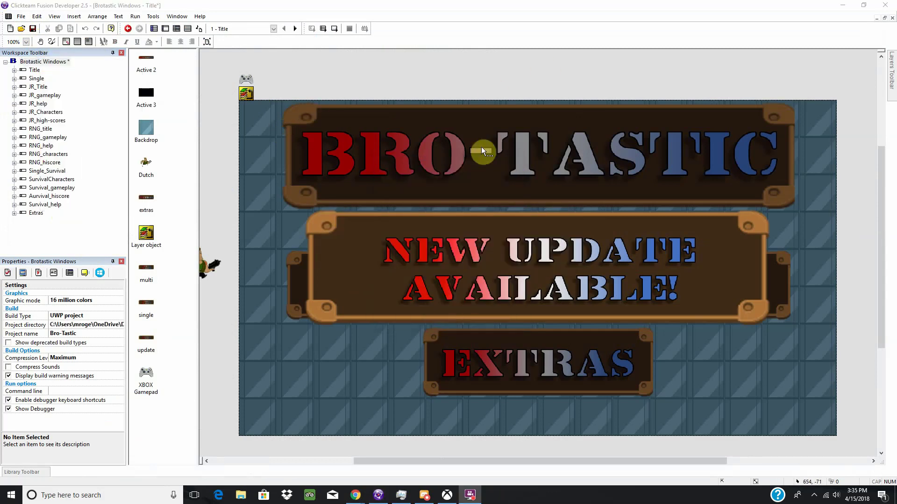
Switch to Visual Studio 2017 and open the exported Bro-Tastic folder from the Desktop.
left_click(841, 5)
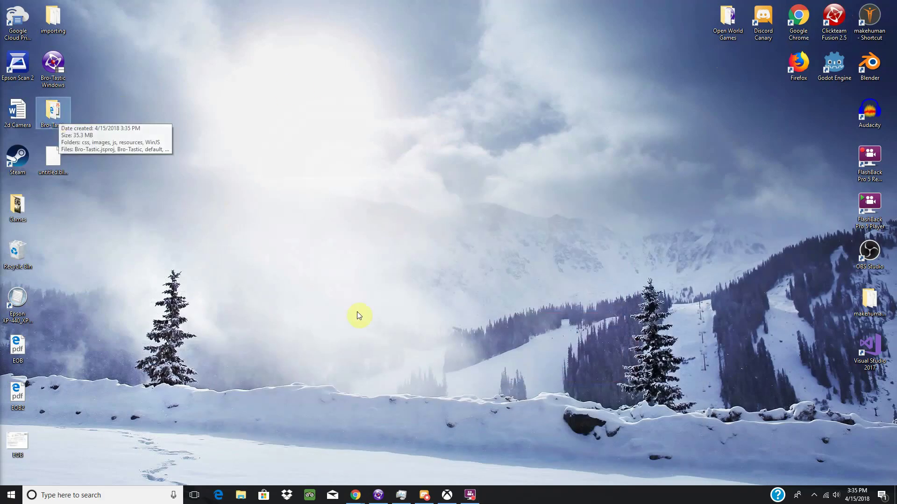
left_click(885, 348)
double_click(885, 348)
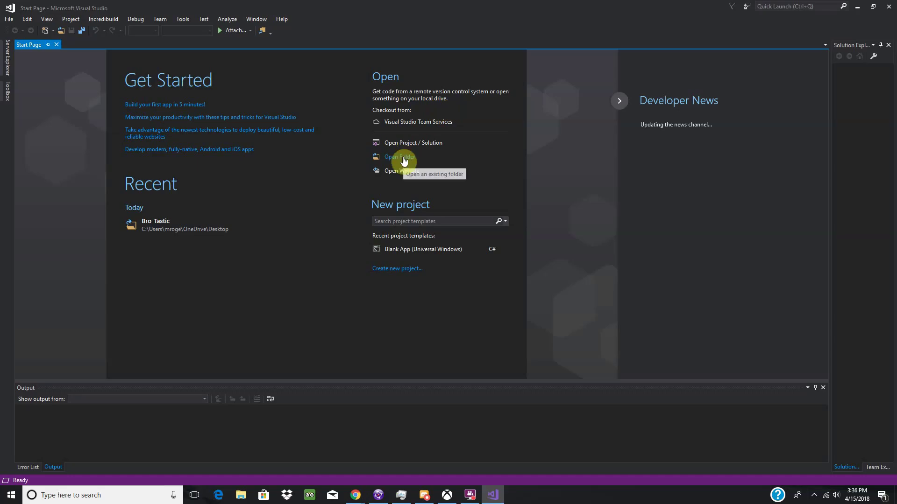
left_click(399, 160)
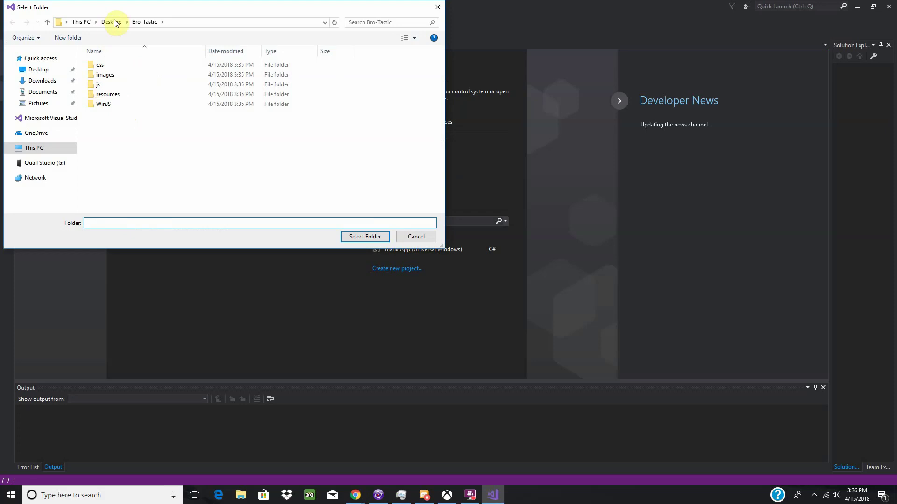
left_click(112, 22)
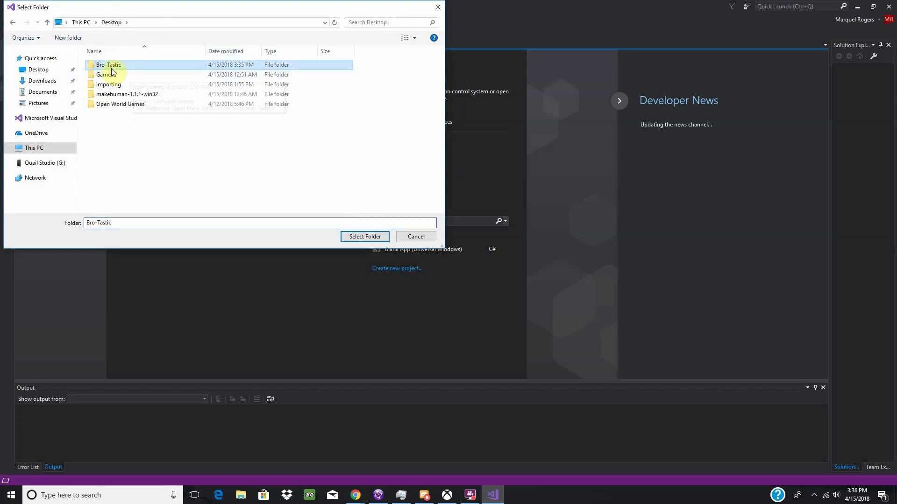
left_click(352, 237)
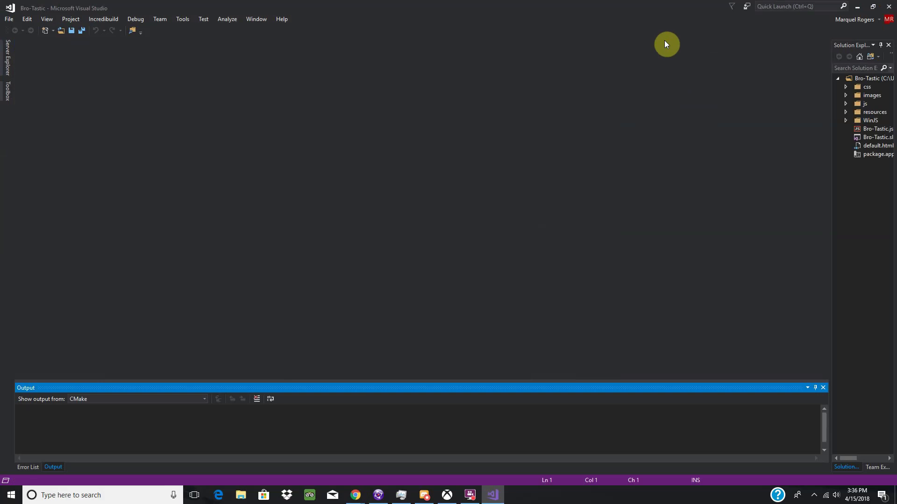
Widen Solution Explorer, load the Bro-Tastic solution, and open the property pages of the Bro-Tastic (Universal Windows) project.
left_click_drag(832, 121, 759, 131)
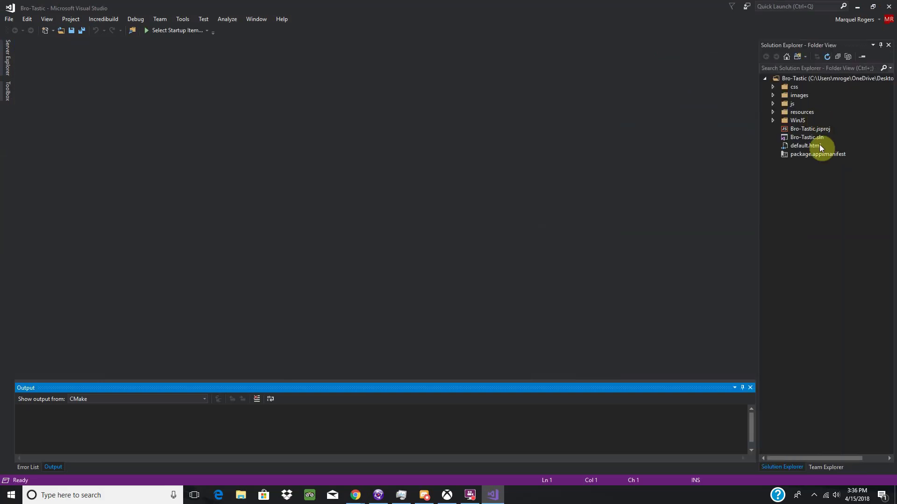
left_click(798, 56)
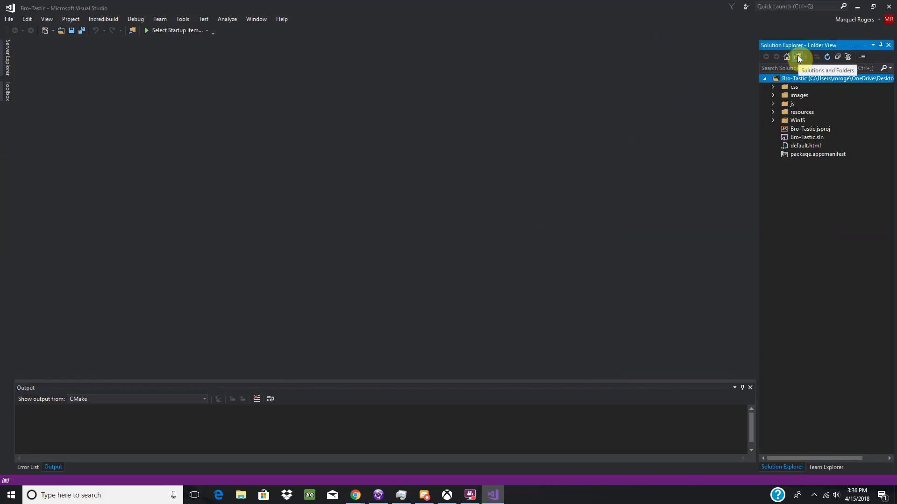
right_click(793, 182)
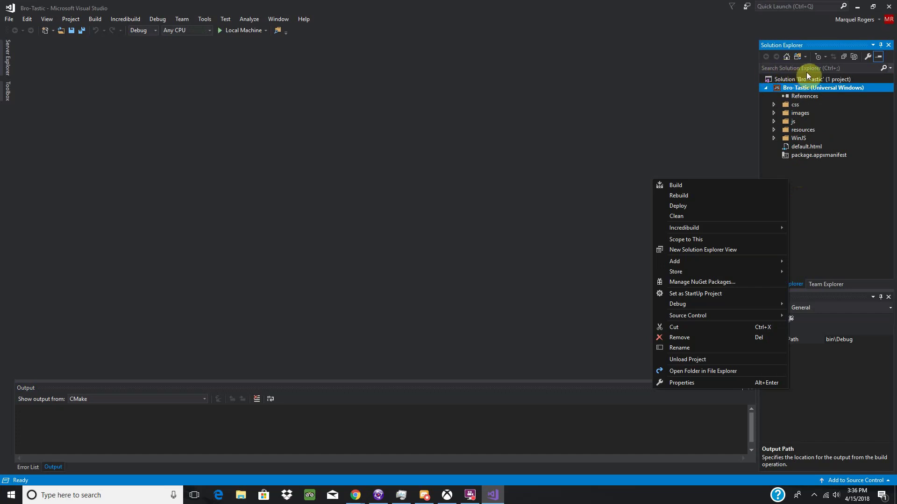
left_click(685, 382)
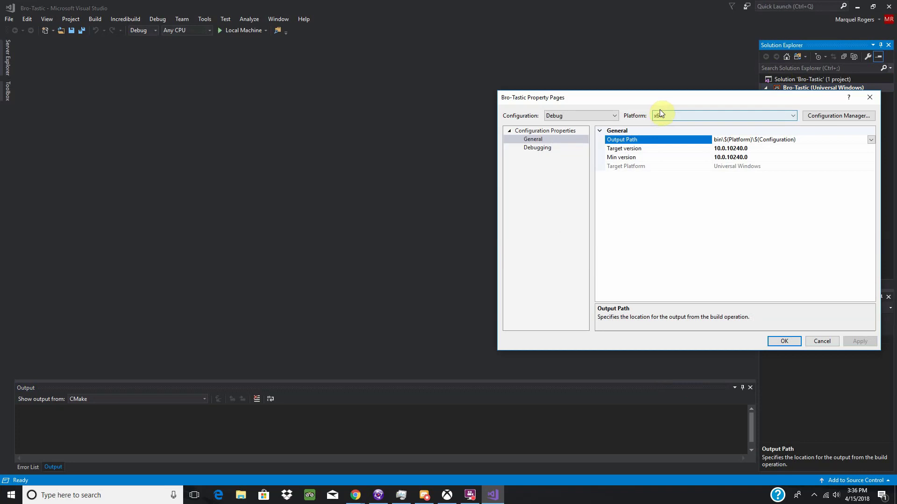
Move the property pages clear of Solution Explorer and choose the Debug configuration with the x64 platform.
left_click_drag(671, 100, 483, 88)
left_click_drag(413, 85, 390, 79)
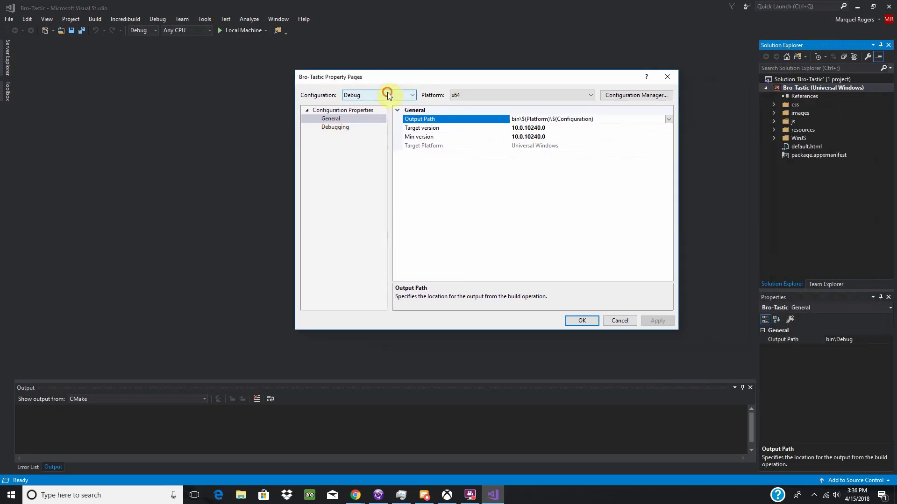
left_click(387, 94)
left_click(483, 96)
left_click(467, 125)
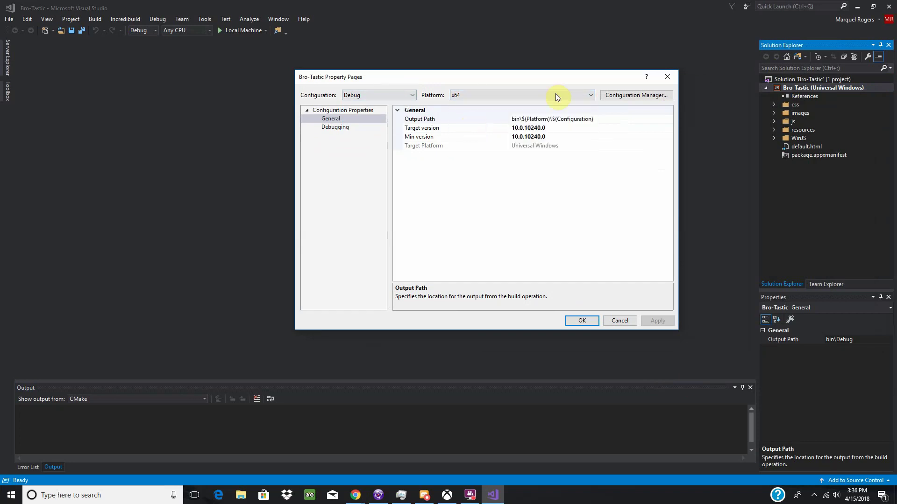
In the project's Debugging properties, choose Remote Machine as the debugger to launch and select the Machine Name property.
left_click(338, 128)
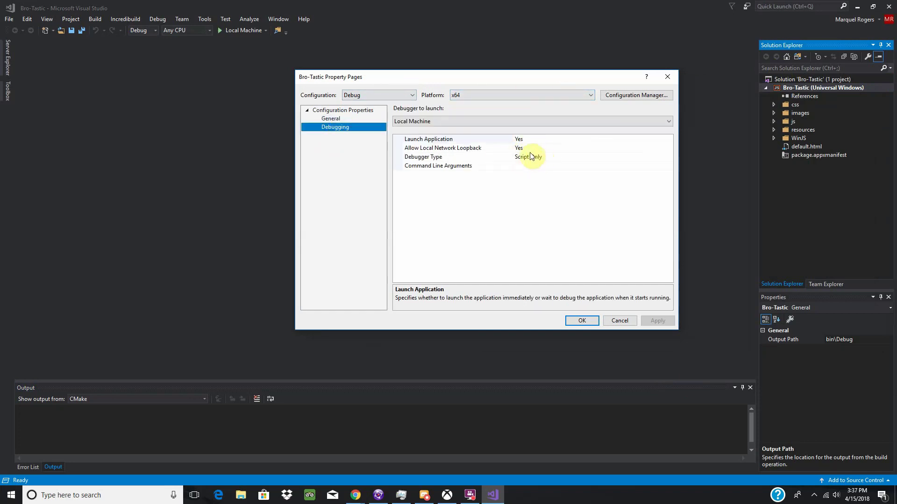
left_click(436, 123)
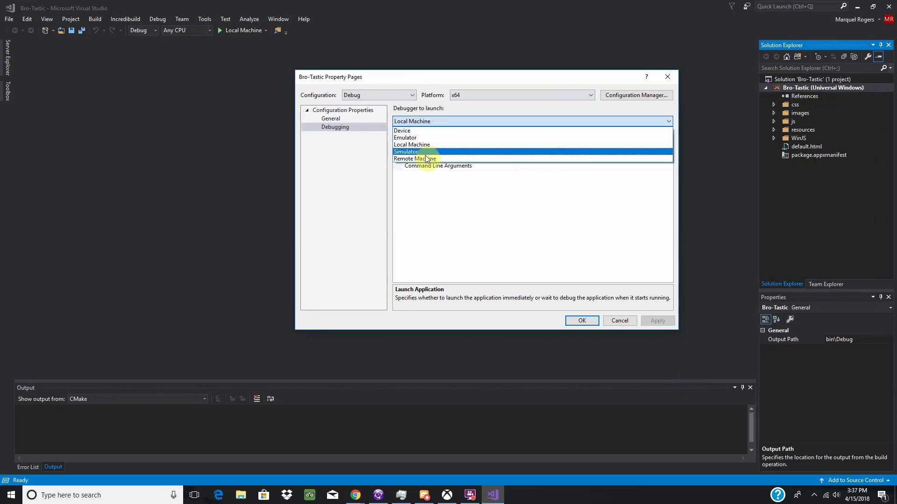
left_click(423, 159)
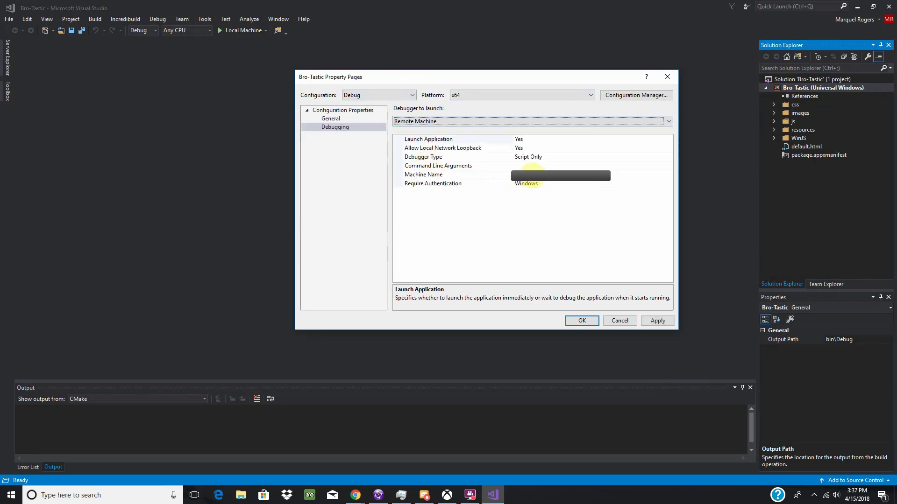
left_click(535, 169)
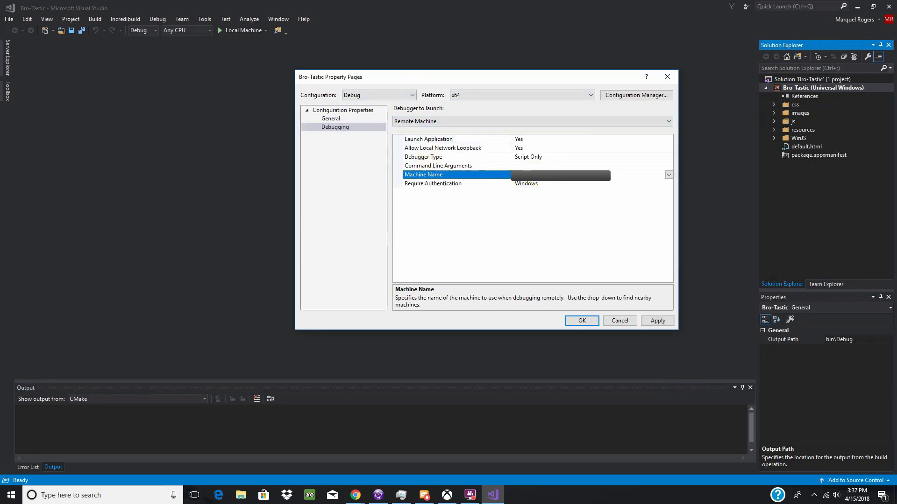
Check the console's IP address in the Xbox app's Dev Home stream, stop streaming, and return to Visual Studio.
left_click(651, 230)
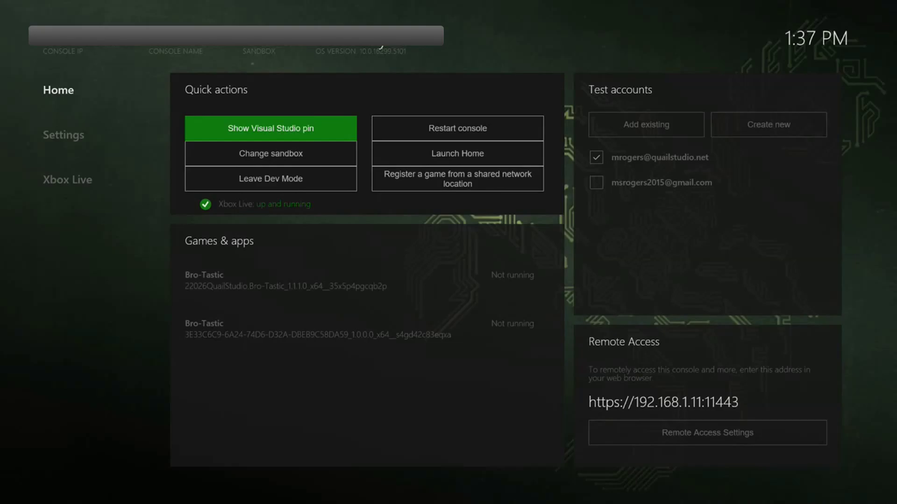
left_click(456, 104)
left_click(138, 90)
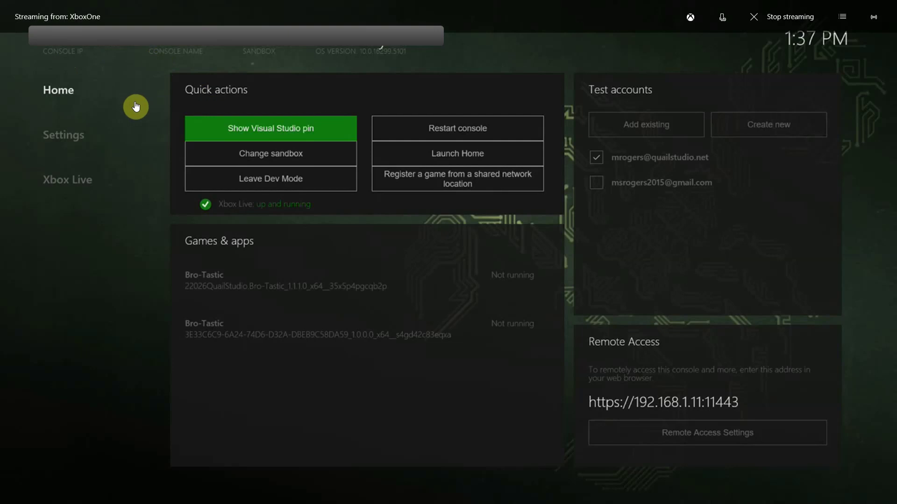
left_click(755, 19)
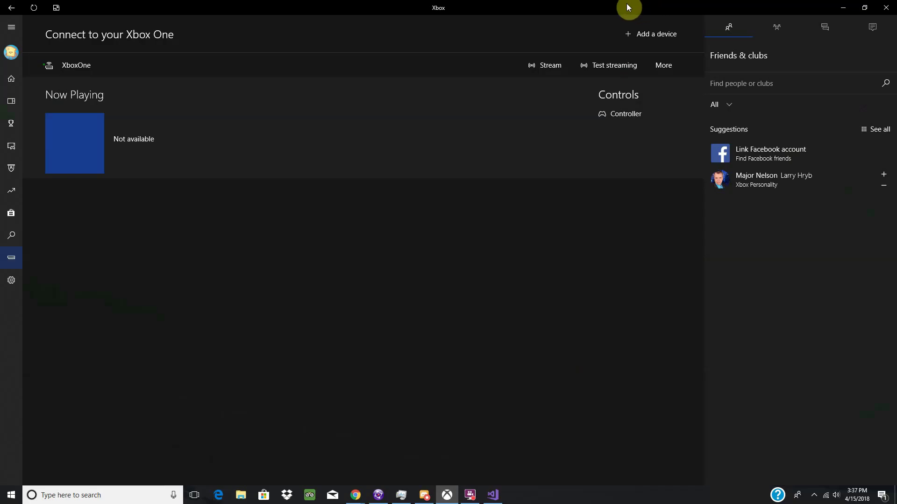
double_click(626, 8)
left_click(71, 276)
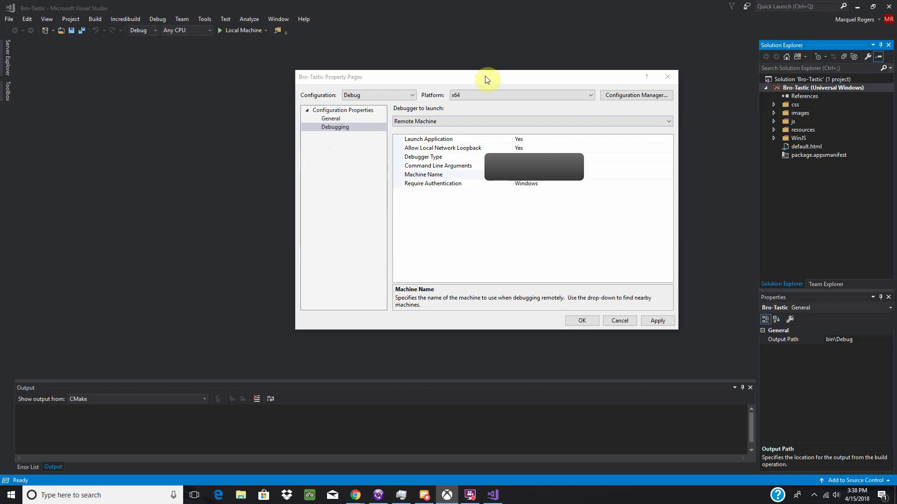
Shift the property pages slightly and set Require Authentication to Universal (Unencrypted Protocol).
left_click_drag(487, 76, 483, 65)
left_click(564, 173)
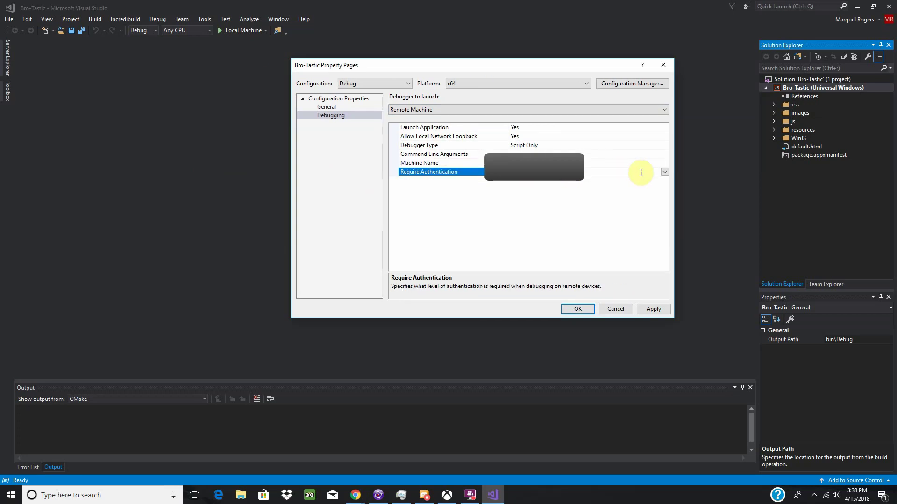
left_click(663, 172)
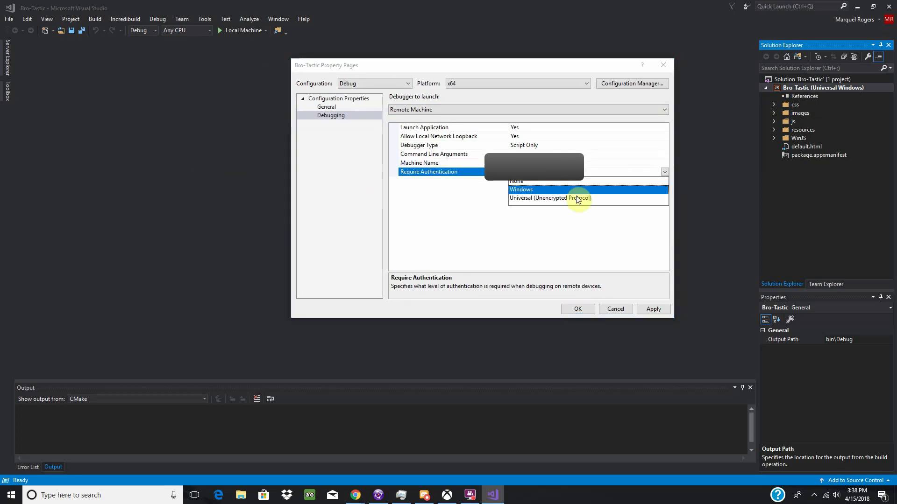
left_click(529, 197)
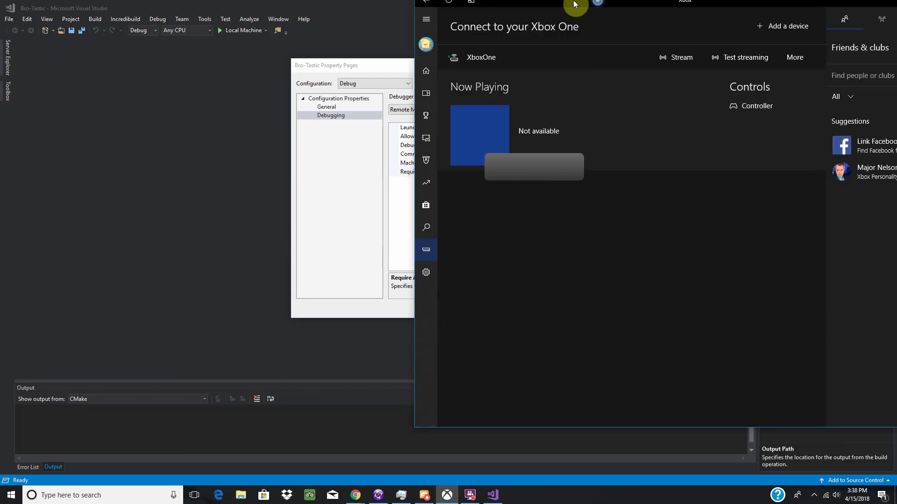
Switch to the Xbox app, stream the console, display the Visual Studio pairing pin from Dev Home's quick actions, and close it.
double_click(574, 4)
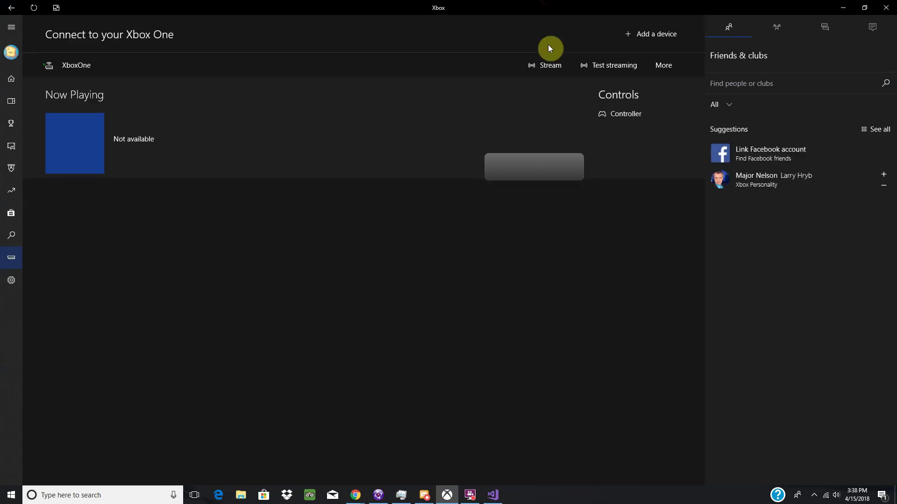
left_click(623, 65)
key("Right")
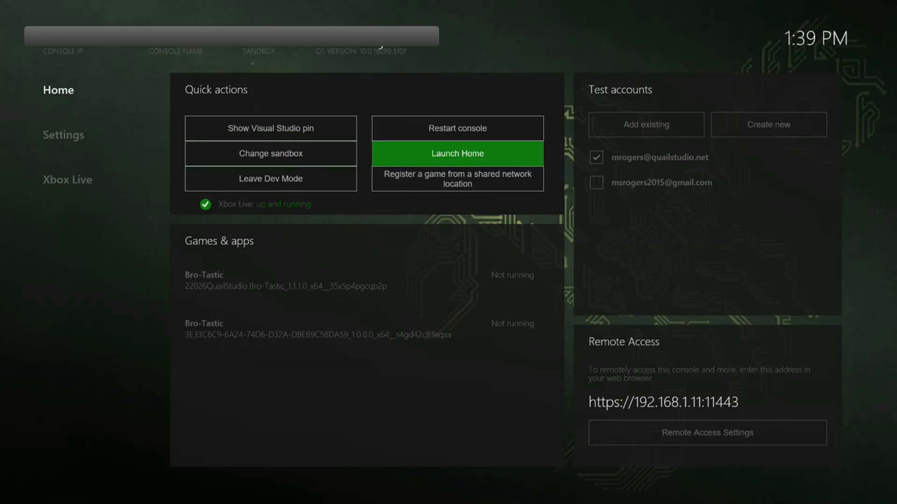
key("Left")
key("Right")
key("Right")
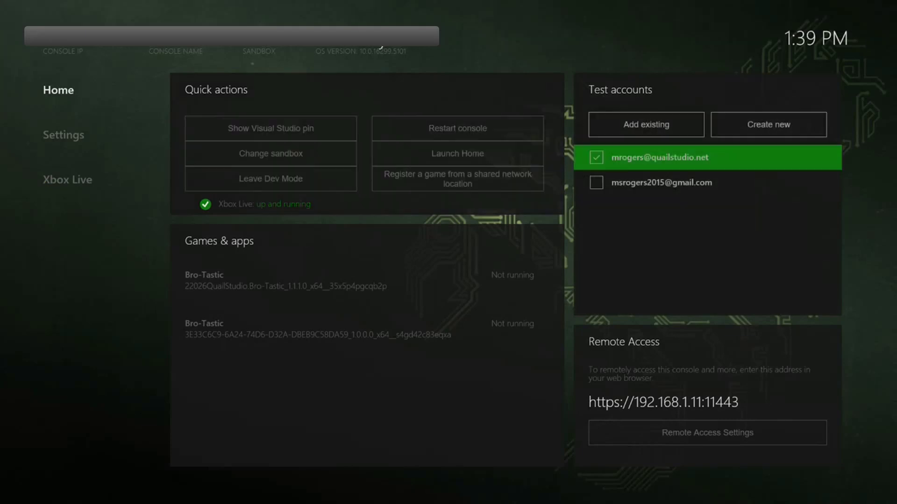
key("Down")
key("Up")
key("Left")
key("Left")
key("Up")
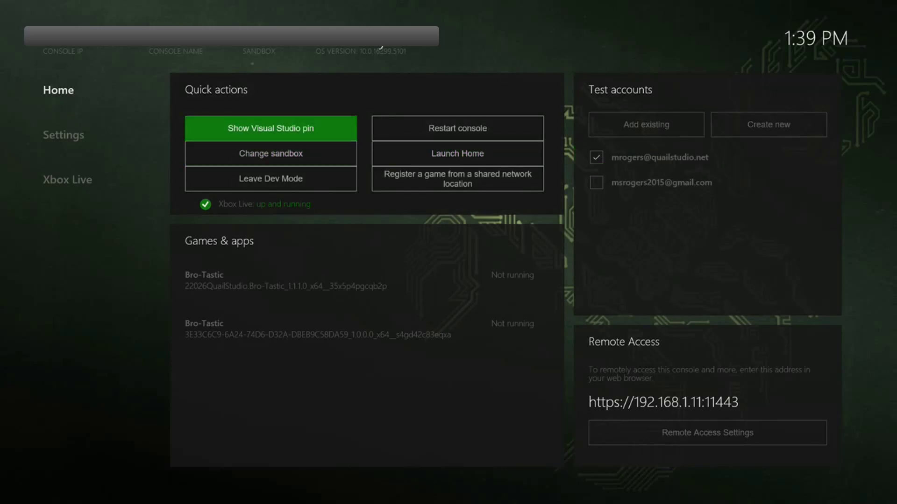
key("Return")
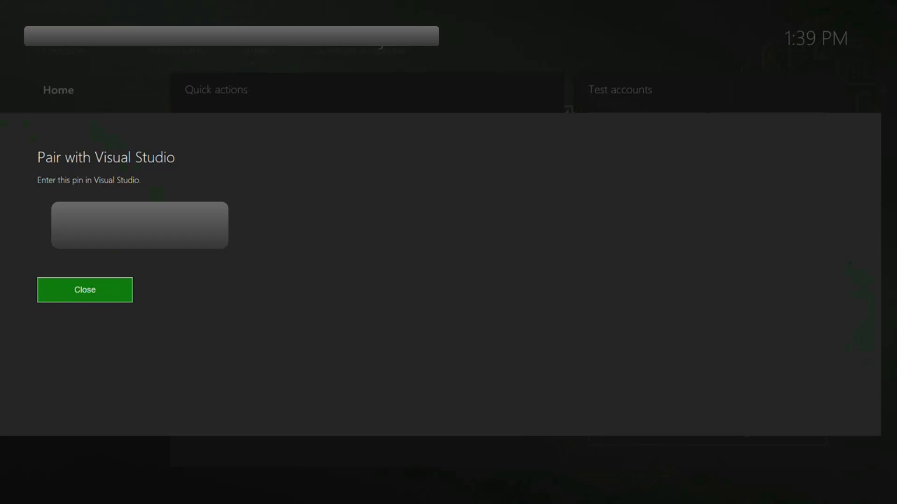
key("Return")
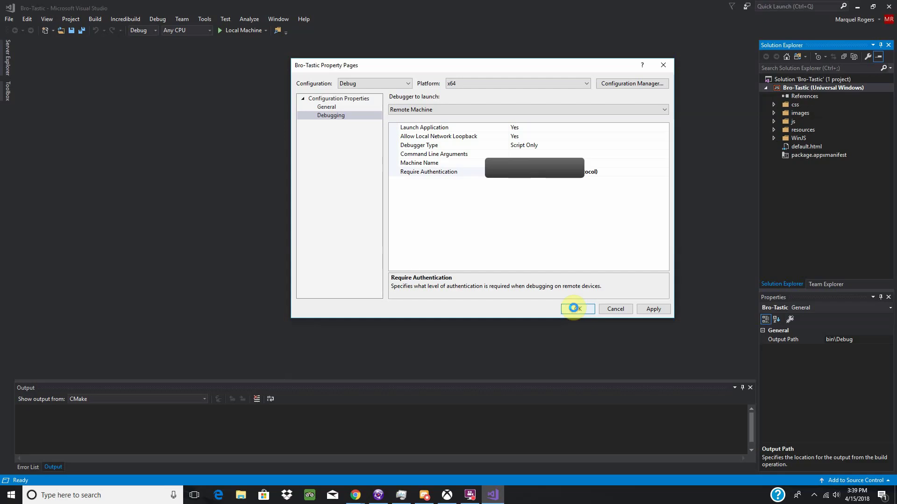
Accept the property page changes in Visual Studio and select Remote Machine as the debug target with the x64 solution platform.
left_click(571, 307)
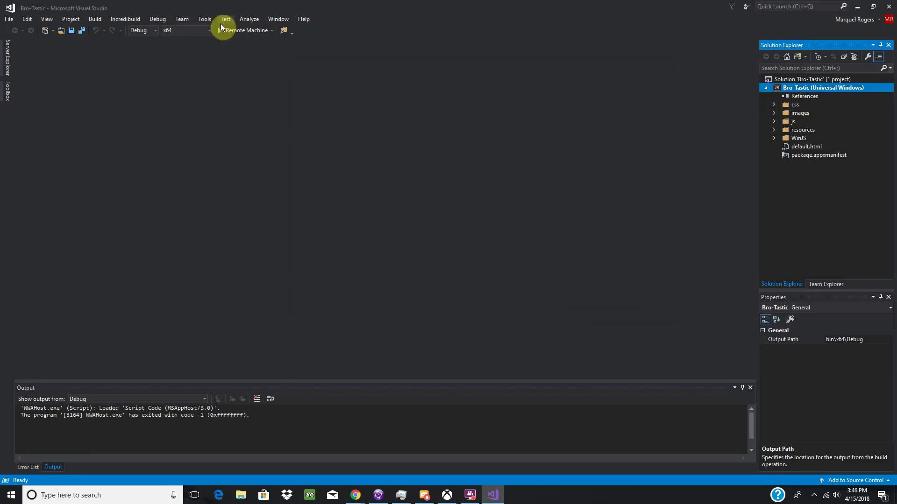
left_click(273, 31)
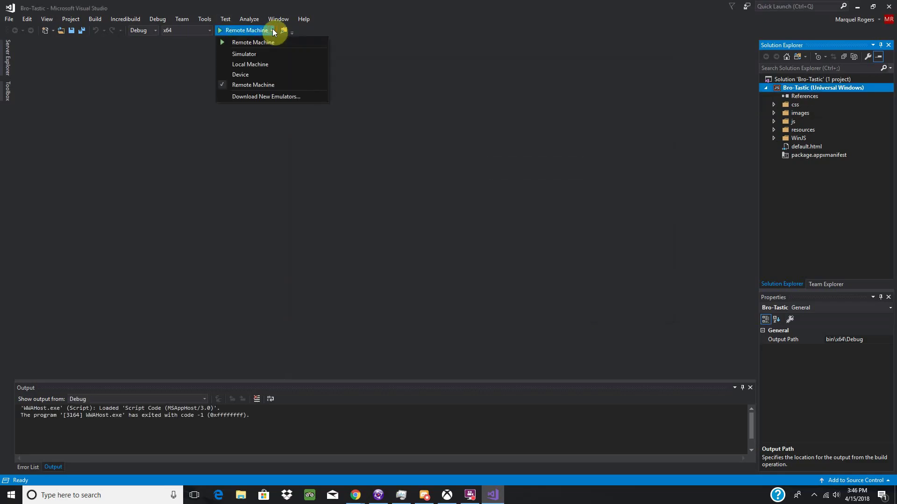
left_click(248, 83)
left_click(208, 31)
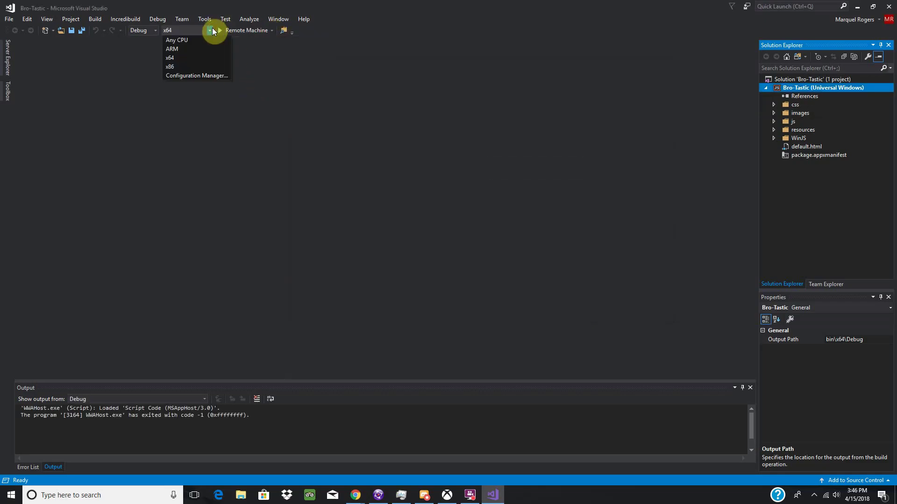
left_click(185, 58)
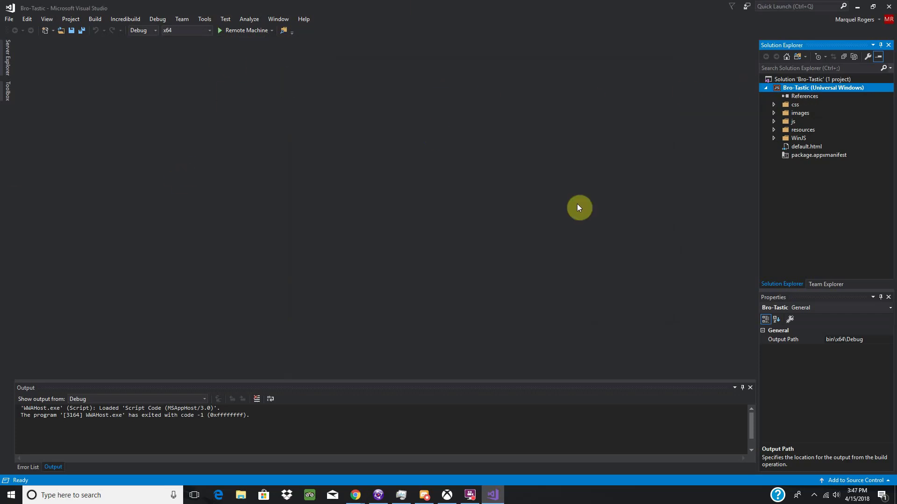
Deploy and start debugging Bro-Tastic on the remote machine, and switch to the Xbox app to view the console stream.
key("F5")
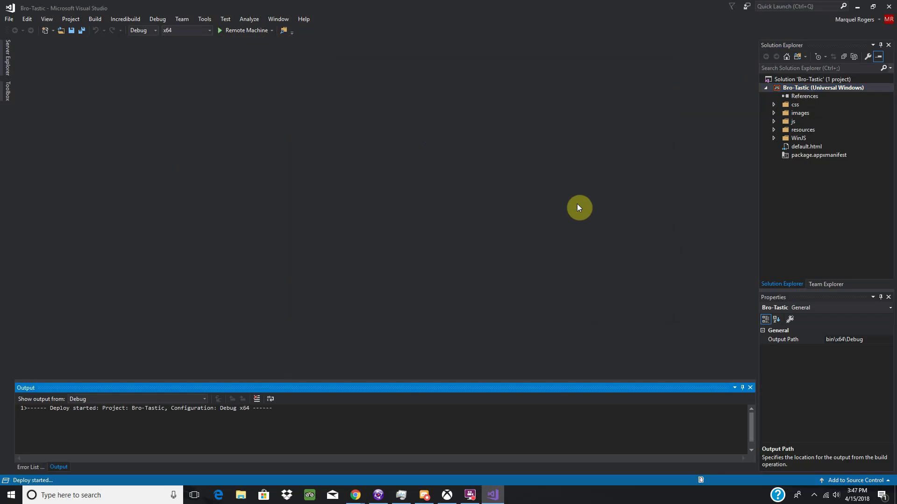
left_click(446, 494)
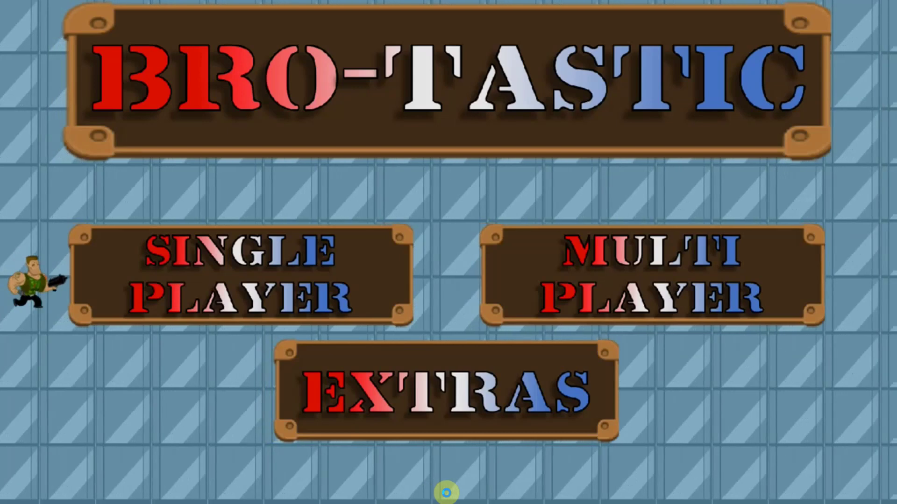
Test the deployed game by starting a single-player Justice Runner round and jumping across the platform gaps.
key("Return")
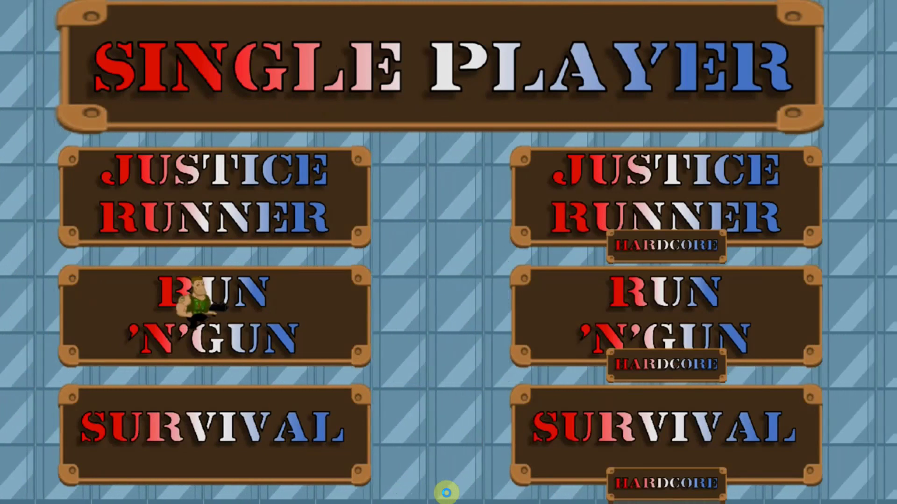
key("Return")
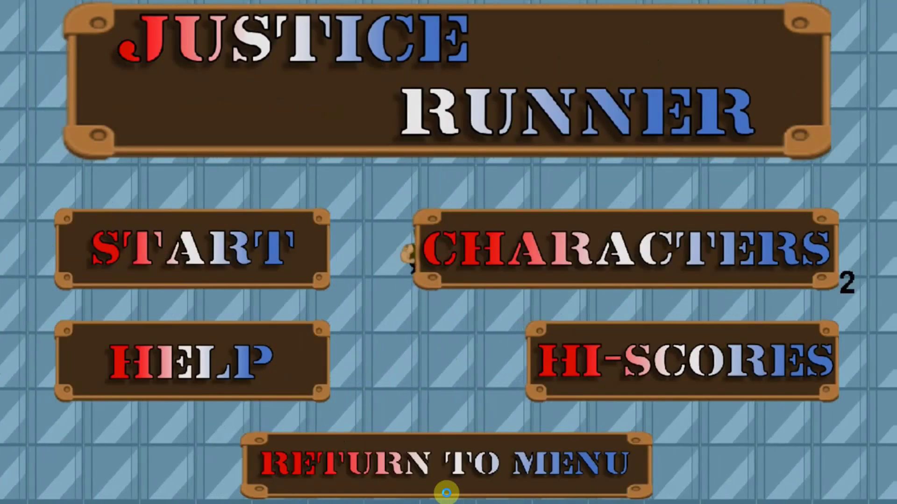
key("Return")
key("space")
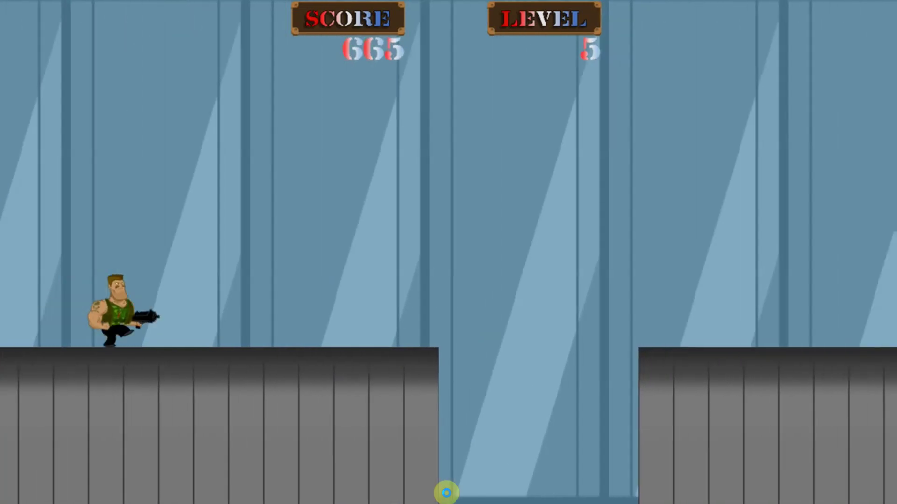
key("space")
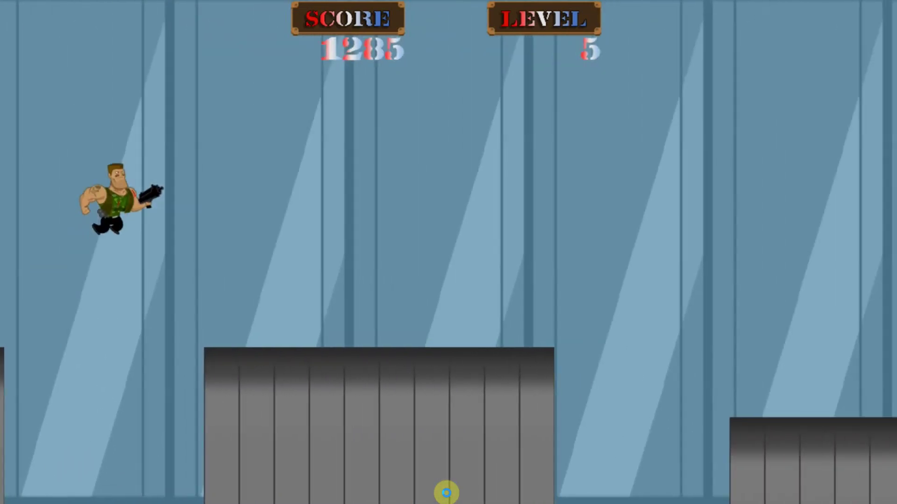
key("space")
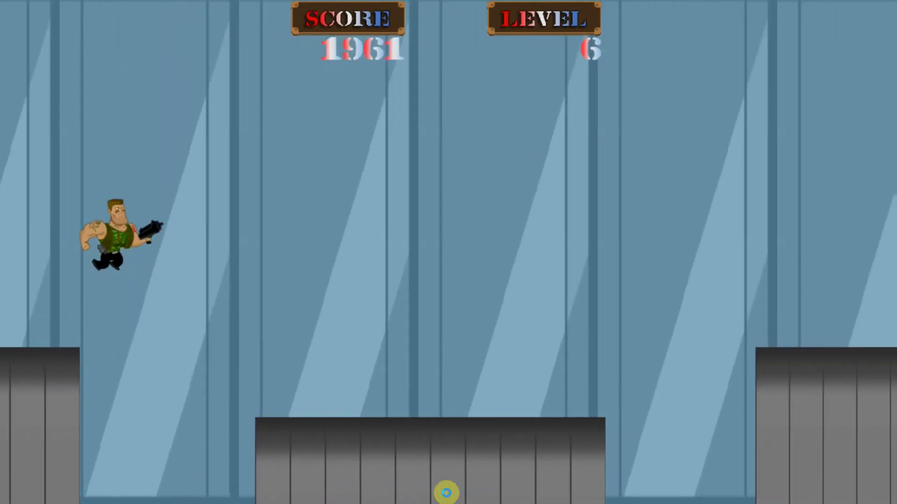
key("space")
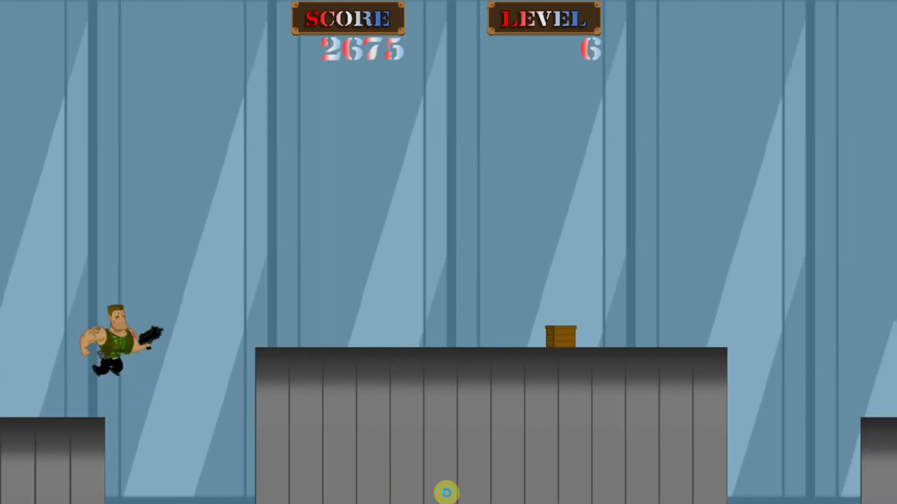